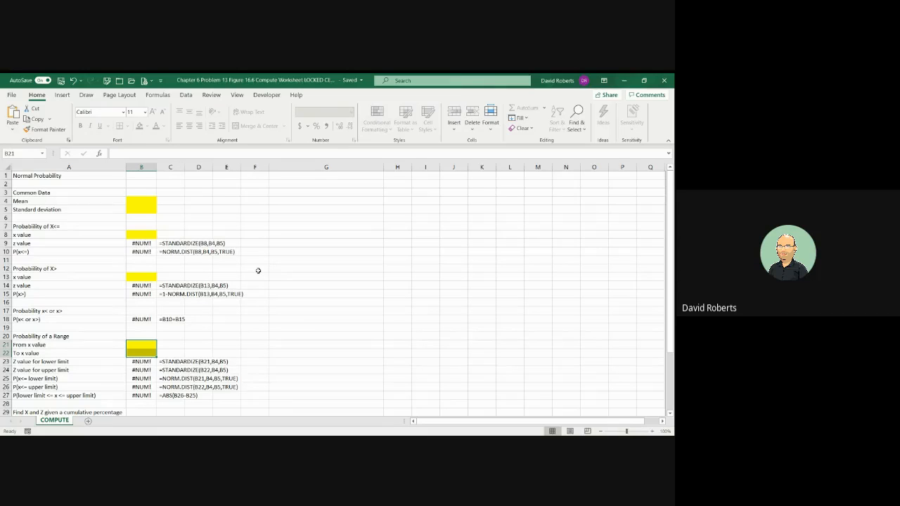
- Enter a mean of 22.002 and a standard deviation of 0.005 in the Common Data section
{"action": "left_click", "coordinate": [149, 203]}
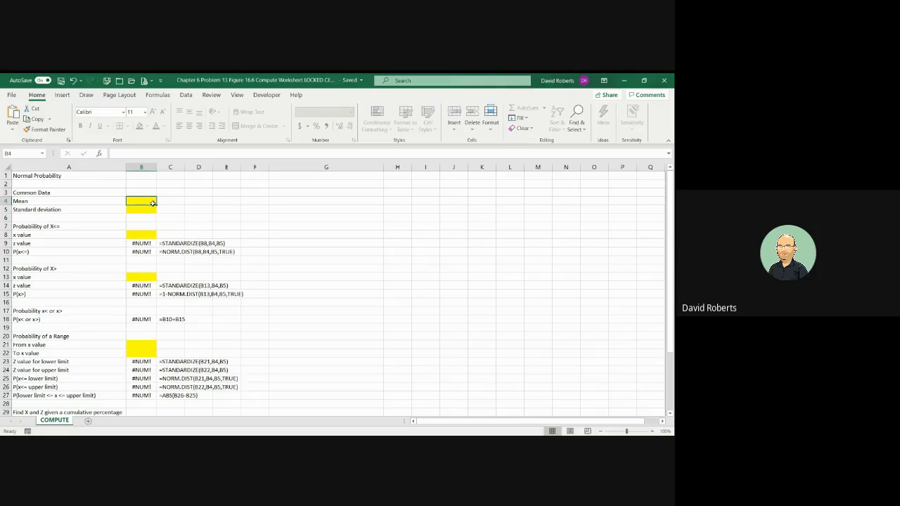
{"action": "type", "text": "22.002"}
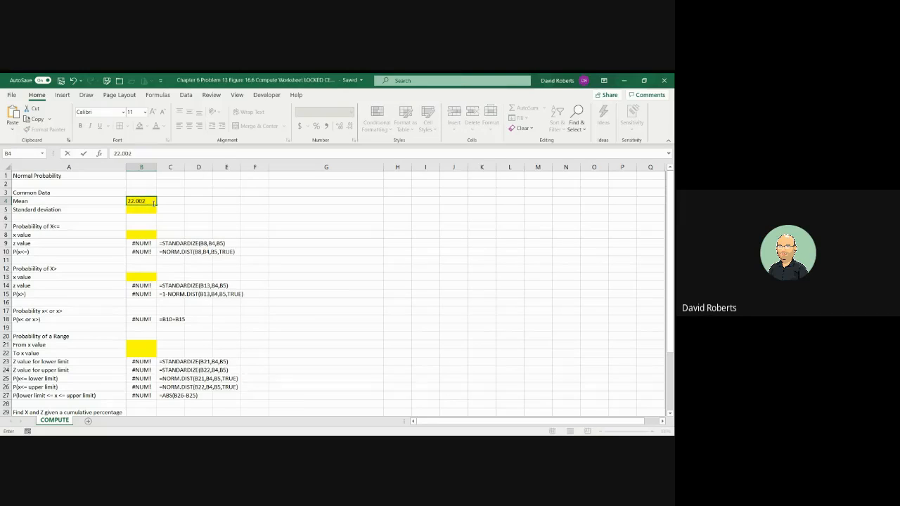
{"action": "key", "text": "Return"}
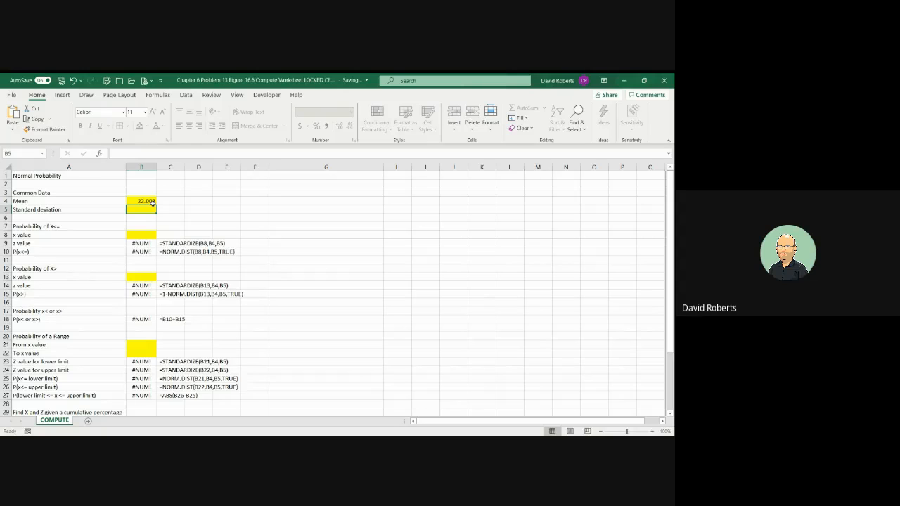
{"action": "type", "text": "."}
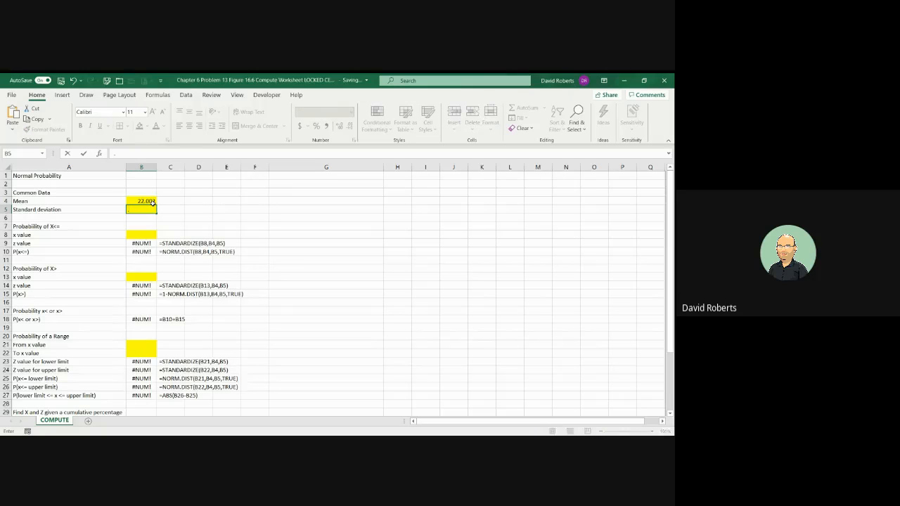
{"action": "type", "text": "005"}
{"action": "key", "text": "Return"}
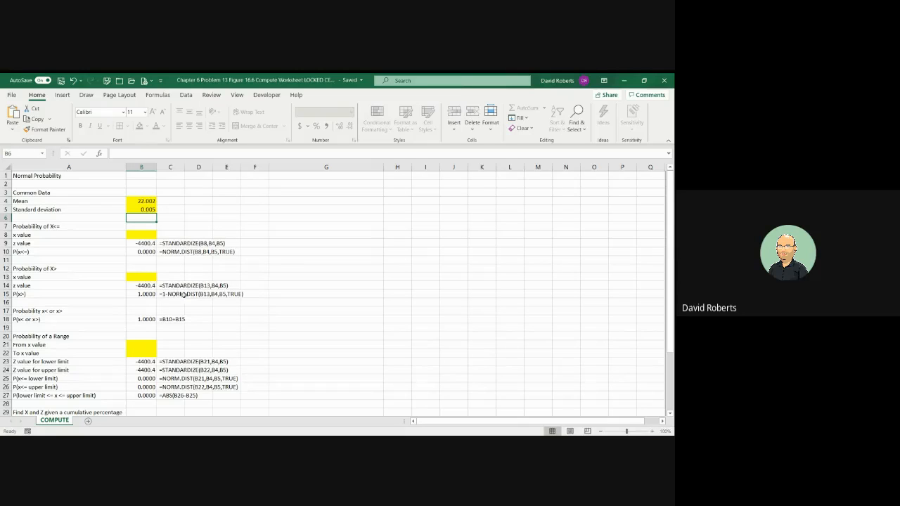
- In the Probability of a Range section, set the From x value to 21.99 and the To x value to 22
{"action": "scroll", "coordinate": [131, 299], "scroll_direction": "down", "scroll_amount": 1}
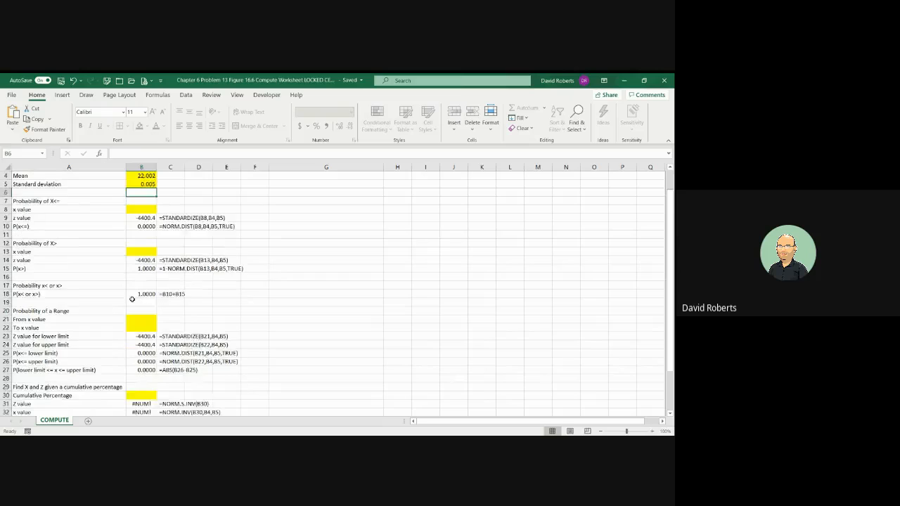
{"action": "scroll", "coordinate": [131, 299], "scroll_direction": "down", "scroll_amount": 1}
{"action": "left_click", "coordinate": [149, 294]}
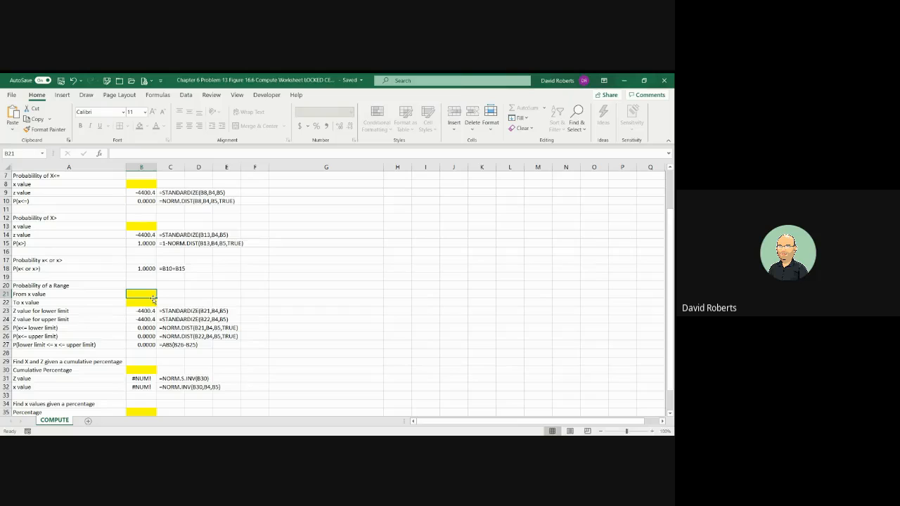
{"action": "type", "text": "21.99"}
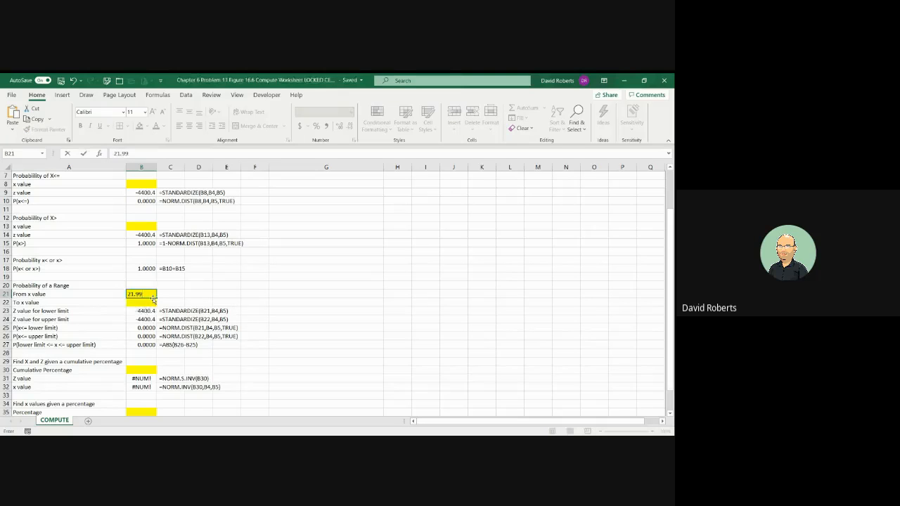
{"action": "key", "text": "Return"}
{"action": "type", "text": "27"}
{"action": "key", "text": "Return"}
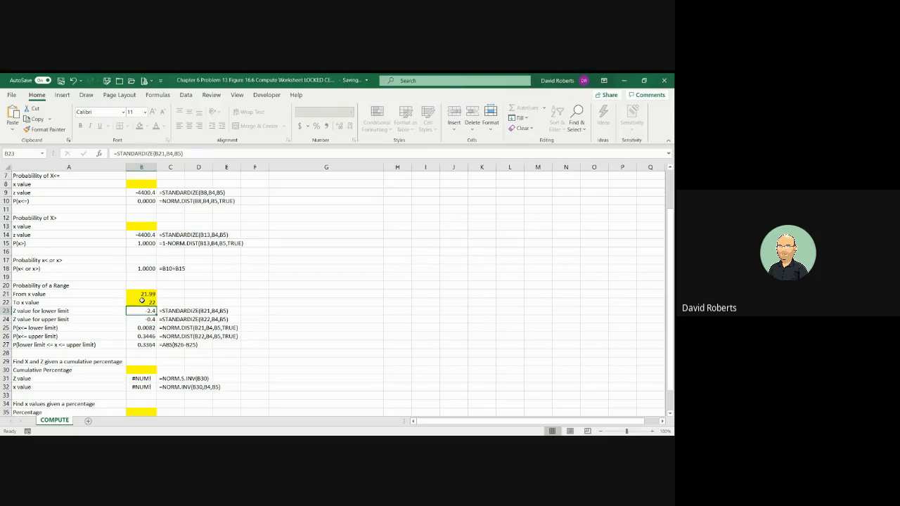
- Change the To x value of the probability range to 22.01
{"action": "left_click", "coordinate": [142, 301]}
{"action": "type", "text": "22.01"}
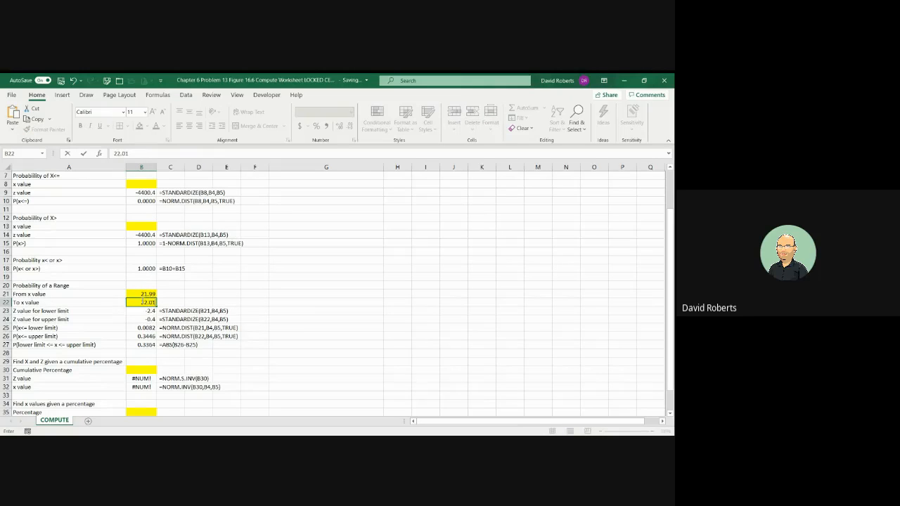
{"action": "key", "text": "Return"}
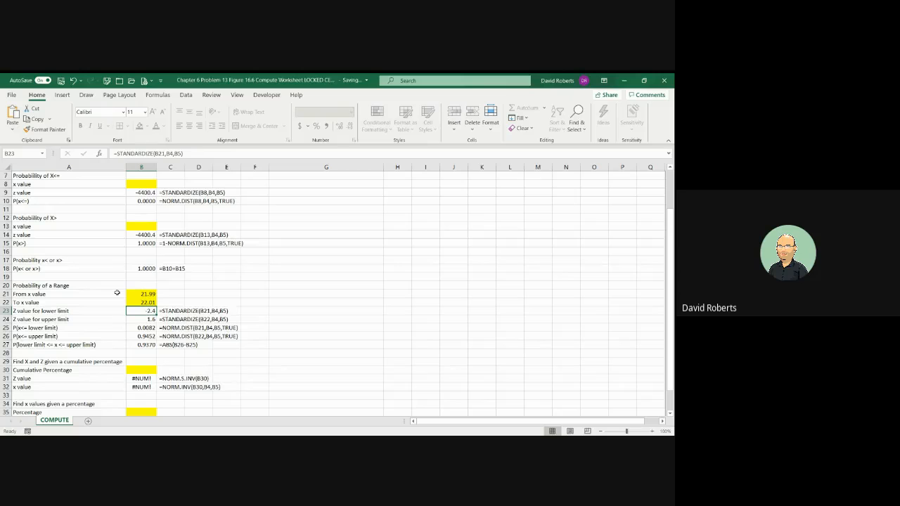
- Enter 98% as the cumulative percentage in B30 and inspect the x value calculated from it
{"action": "scroll", "coordinate": [117, 292], "scroll_direction": "down", "scroll_amount": 3}
{"action": "left_click", "coordinate": [148, 296]}
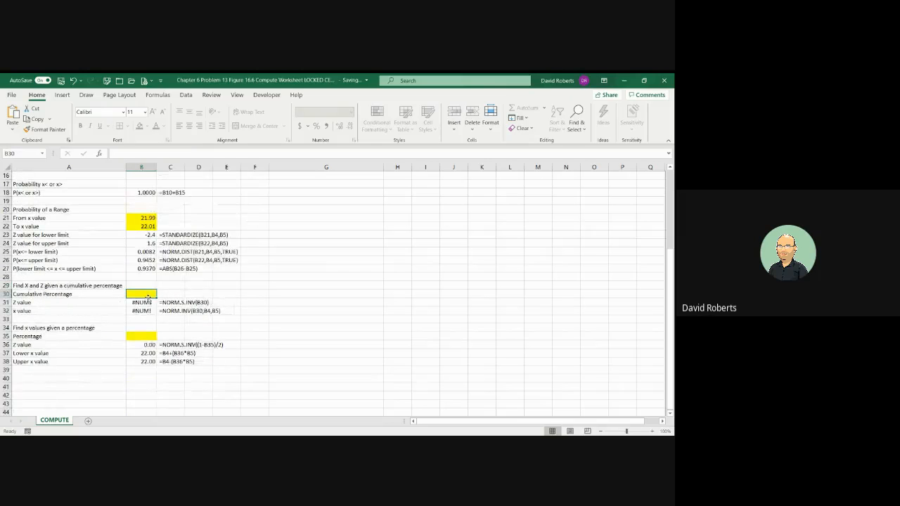
{"action": "type", "text": "9%8"}
{"action": "key", "text": "Return"}
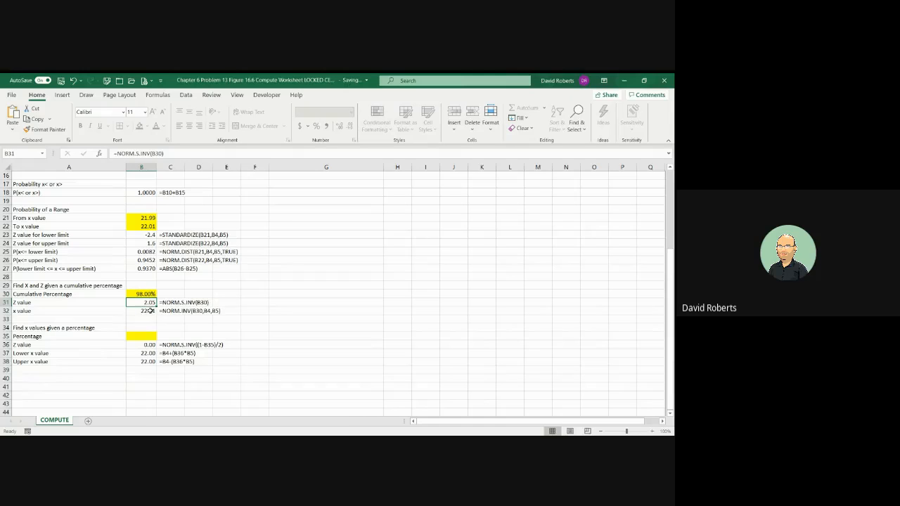
{"action": "left_click", "coordinate": [150, 311]}
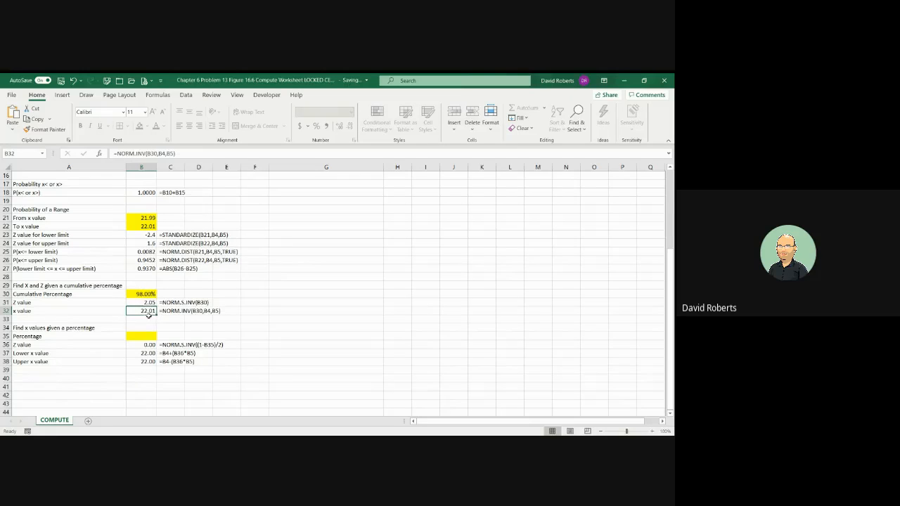
{"action": "left_click", "coordinate": [145, 294]}
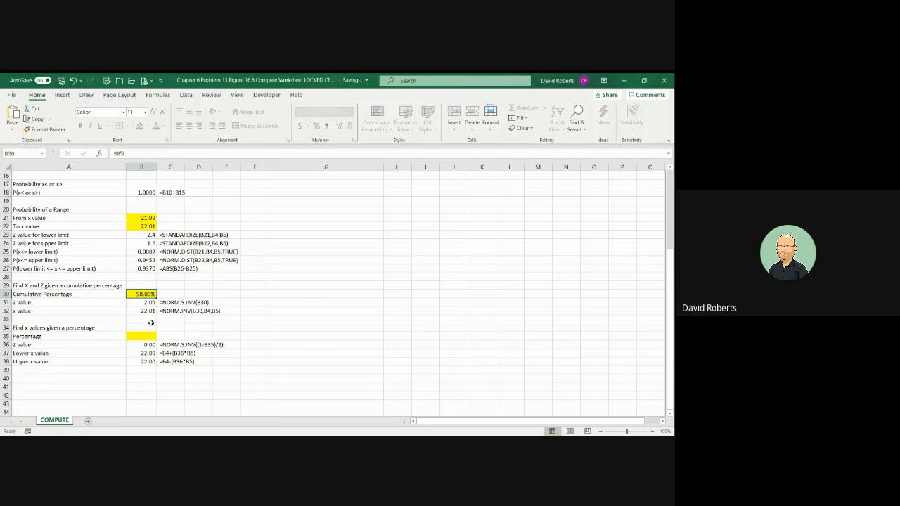
- Change the standard deviation in the Common Data section to 0.004
{"action": "scroll", "coordinate": [150, 322], "scroll_direction": "up", "scroll_amount": 5}
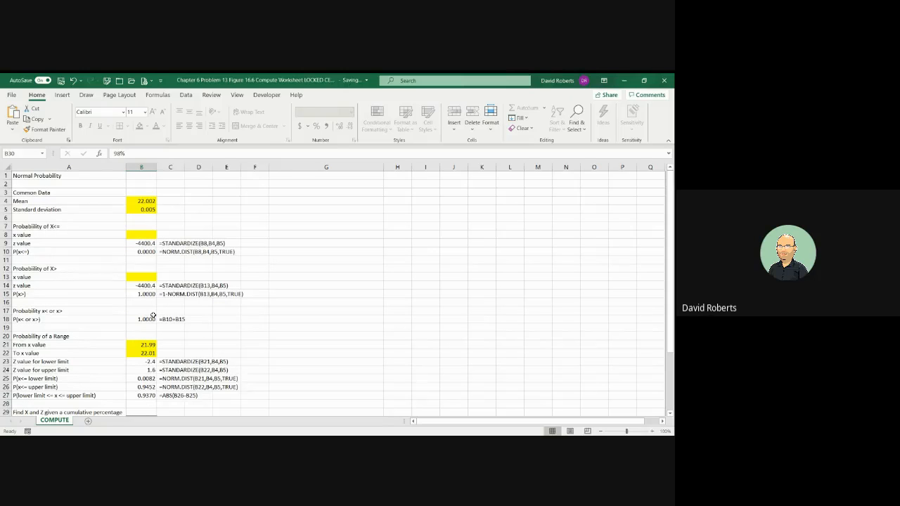
{"action": "left_click", "coordinate": [141, 208]}
{"action": "type", "text": ".00"}
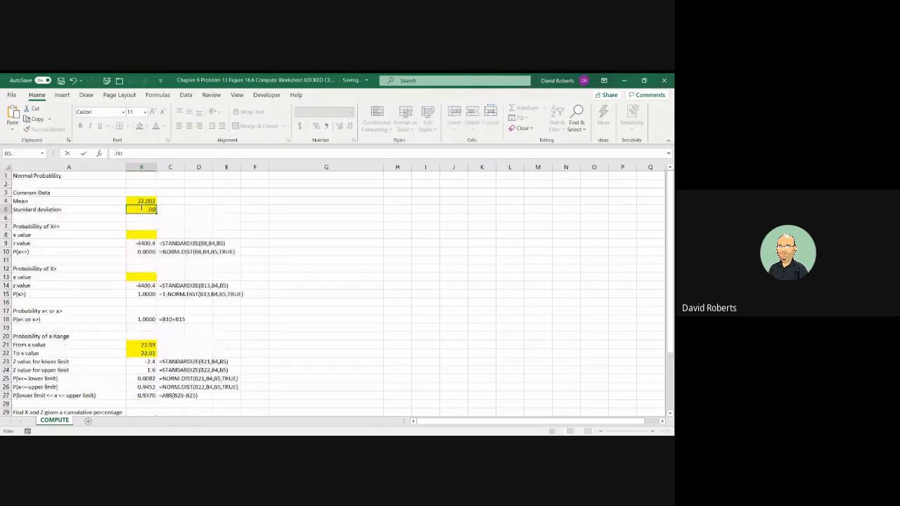
{"action": "type", "text": "4"}
{"action": "key", "text": "Return"}
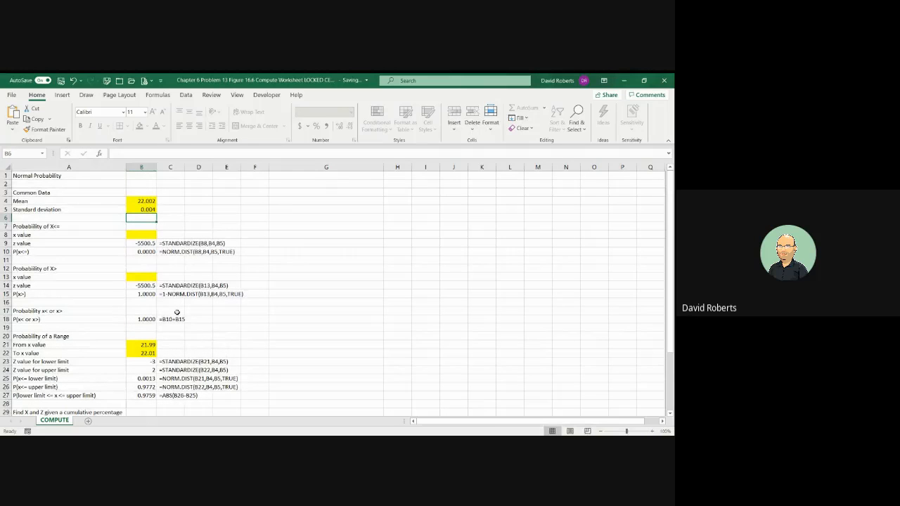
- Set the To x value of the probability range to 22 with the From x value kept at 21.99
{"action": "scroll", "coordinate": [176, 312], "scroll_direction": "down", "scroll_amount": 2}
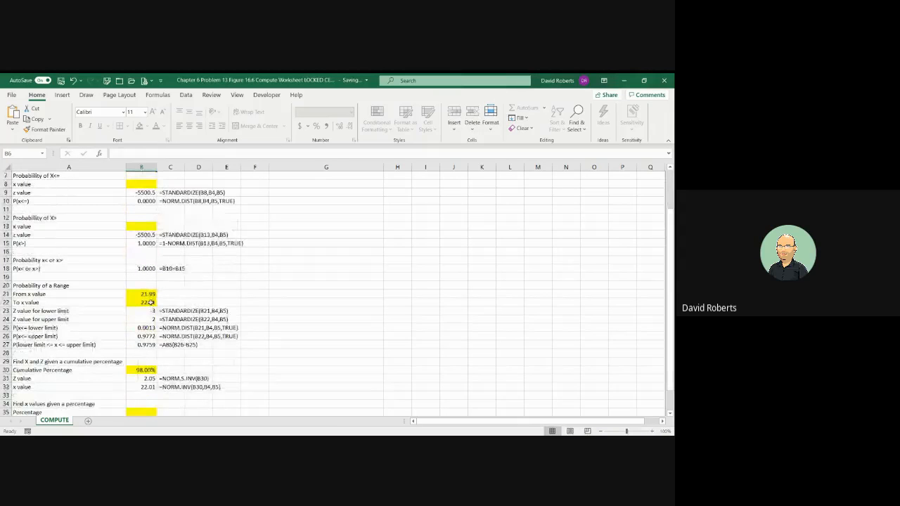
{"action": "left_click", "coordinate": [150, 302]}
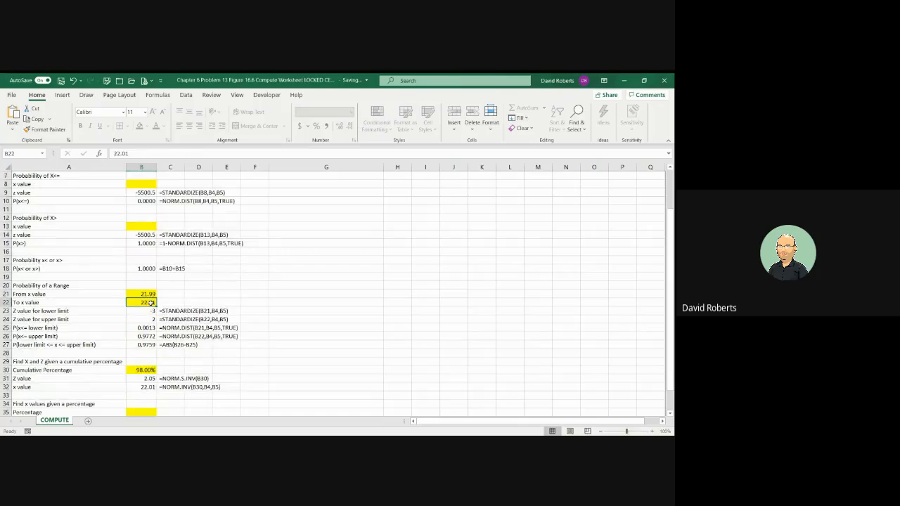
{"action": "key", "text": "Delete"}
{"action": "key", "text": "Return"}
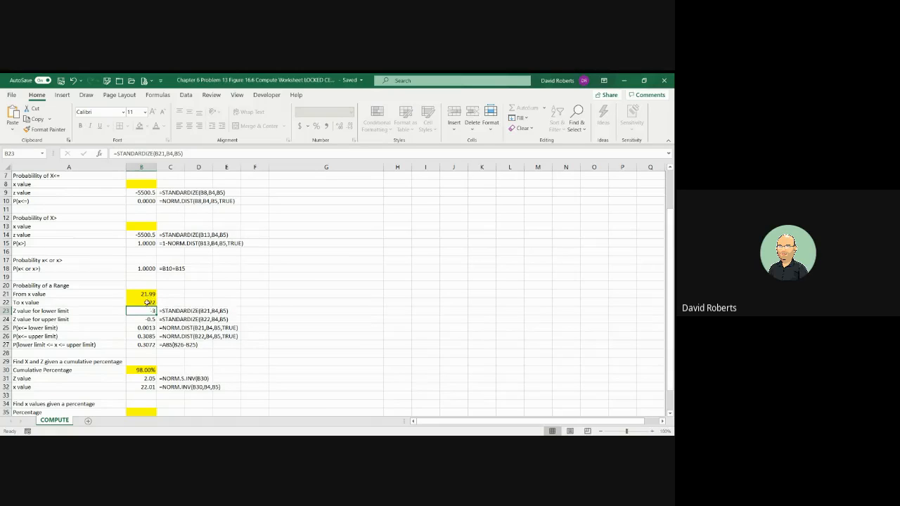
- Set the To x value in B22 back to 22.01 for the range probability
{"action": "left_click", "coordinate": [149, 303]}
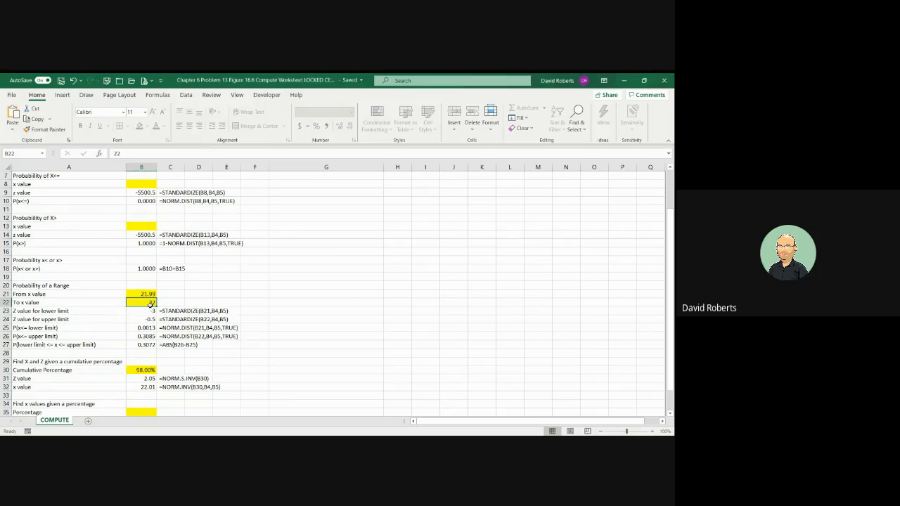
{"action": "type", "text": "22.0"}
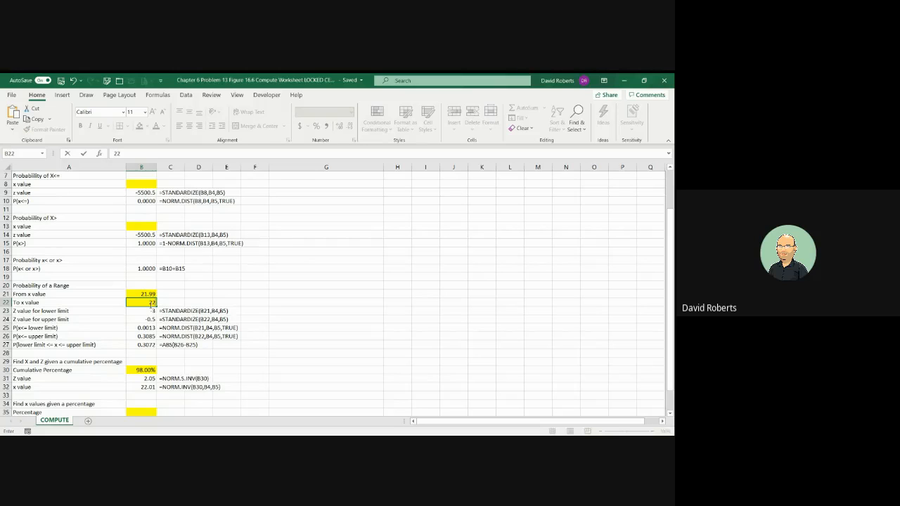
{"action": "type", "text": "1"}
{"action": "key", "text": "Return"}
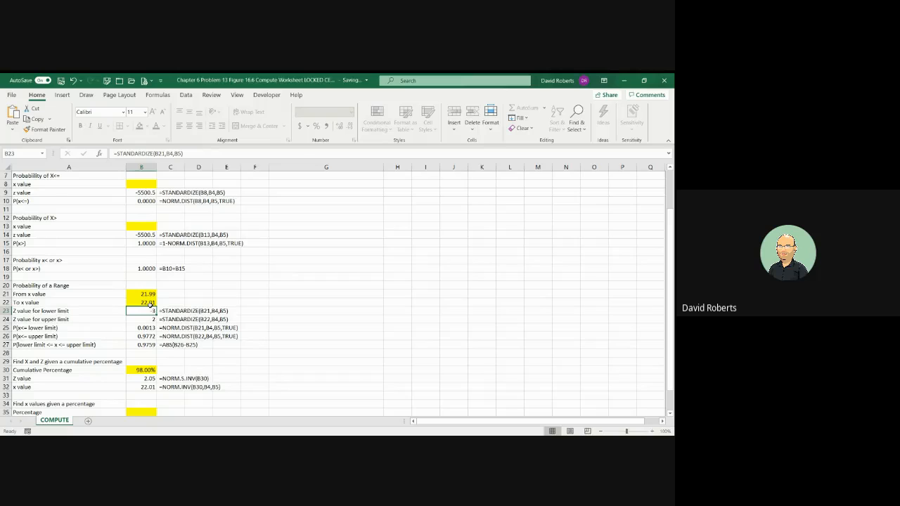
{"action": "scroll", "coordinate": [149, 303], "scroll_direction": "down", "scroll_amount": 1}
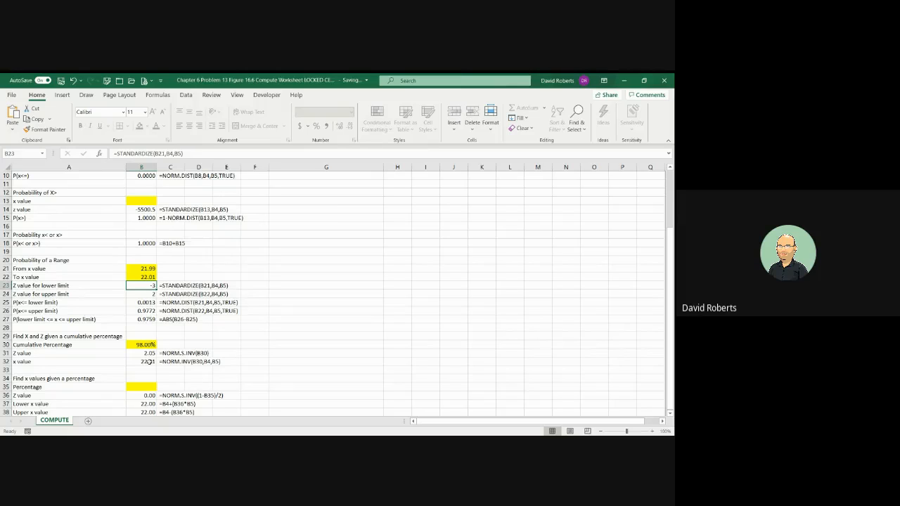
{"action": "key", "text": "alt+Tab"}
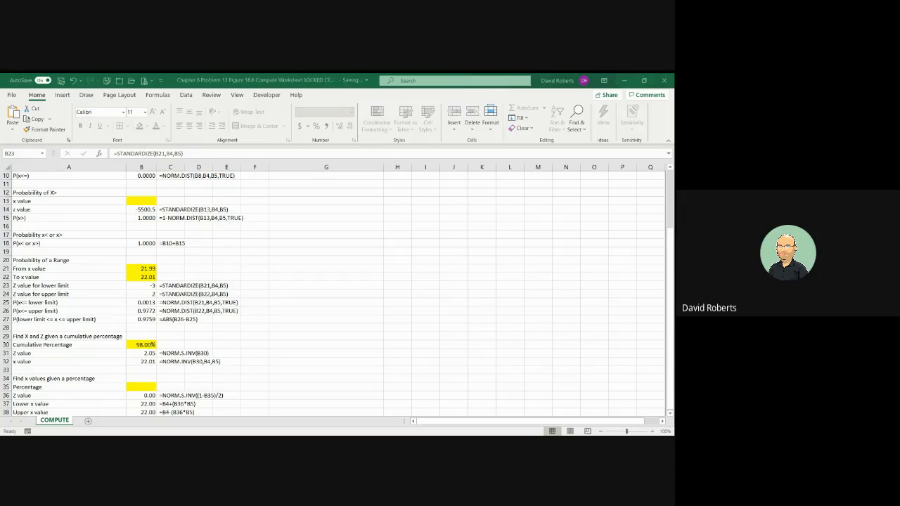